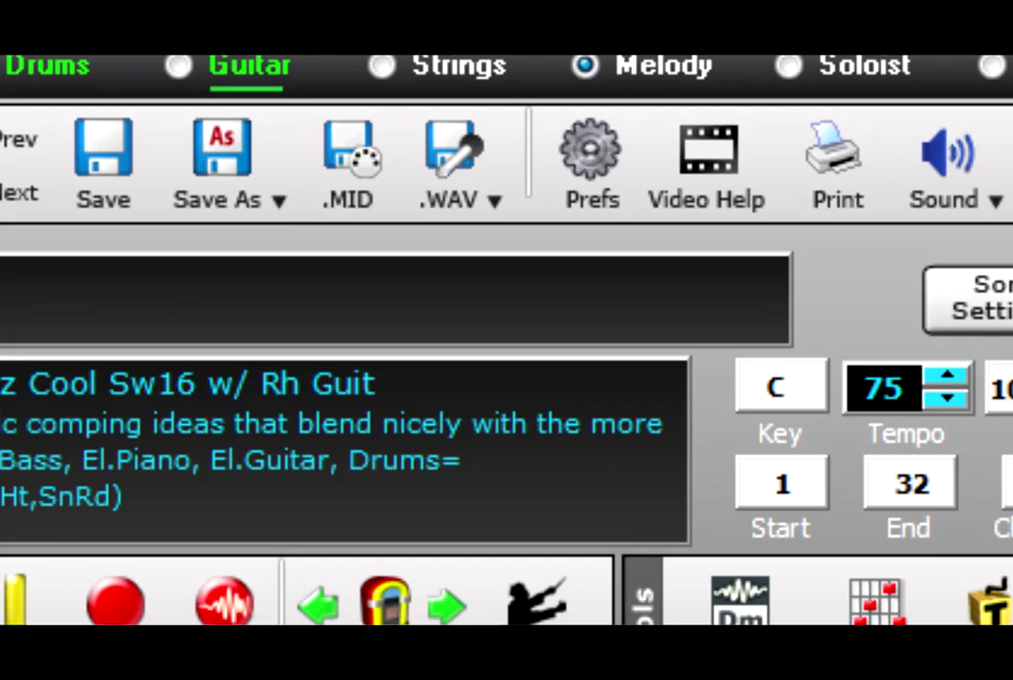
- Show the Save As dropdown list of save options for My Smooth Jazz Song
{"action": "left_click", "coordinate": [260, 215]}
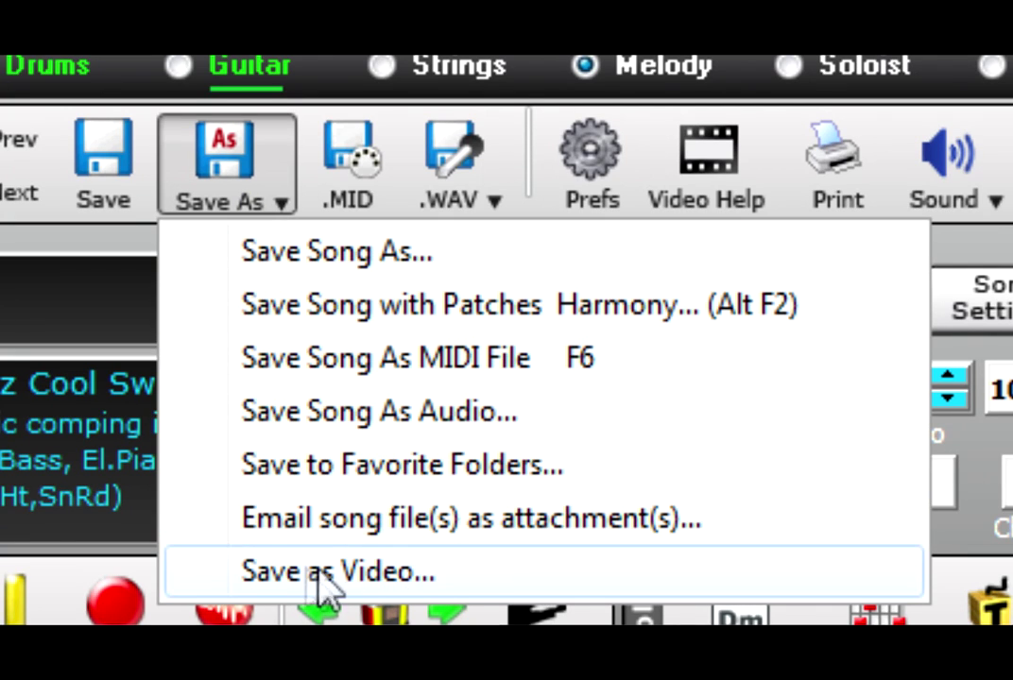
- Render a 1280x720 chordsheet video saved as My Smooth Jazz Song, then send it to YouTube
{"action": "left_click", "coordinate": [454, 578]}
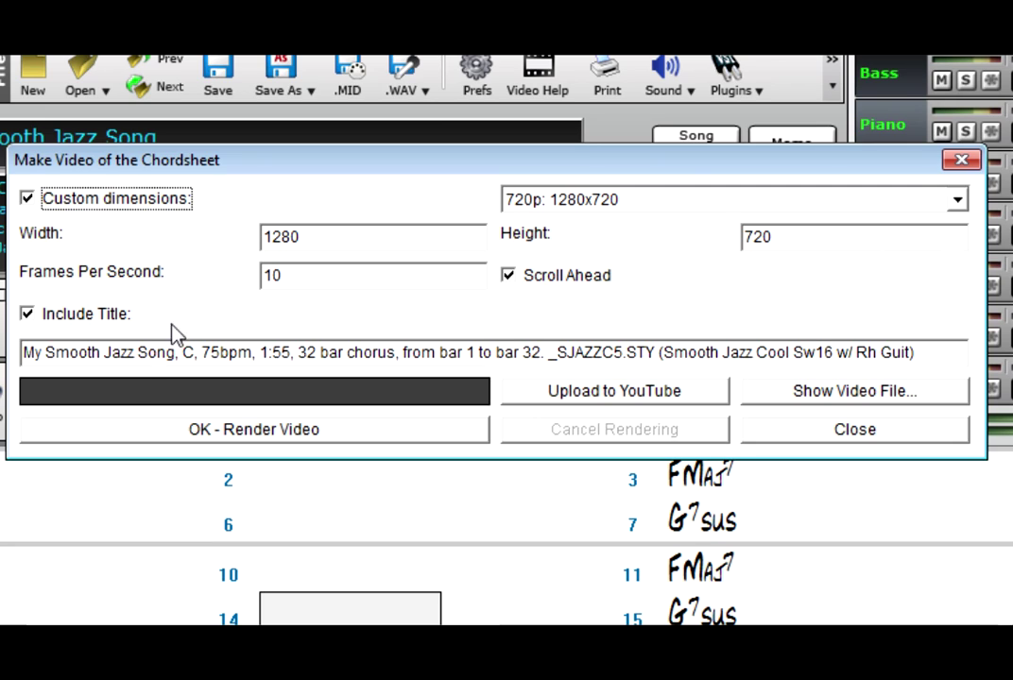
{"action": "left_click", "coordinate": [325, 431]}
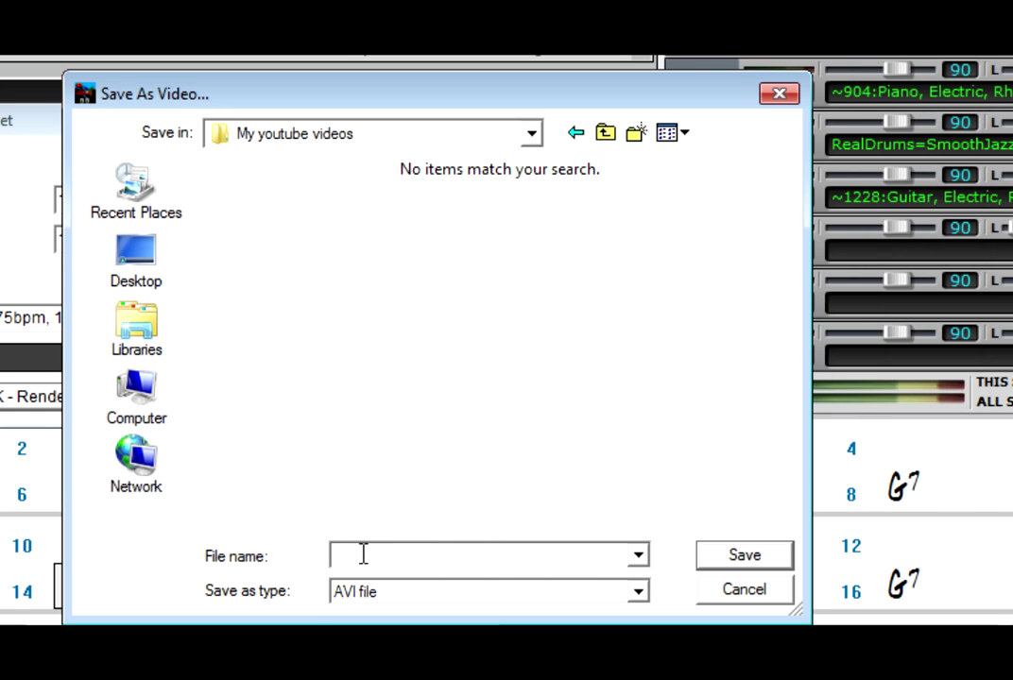
{"action": "type", "text": "My Smooth Jazz Son"}
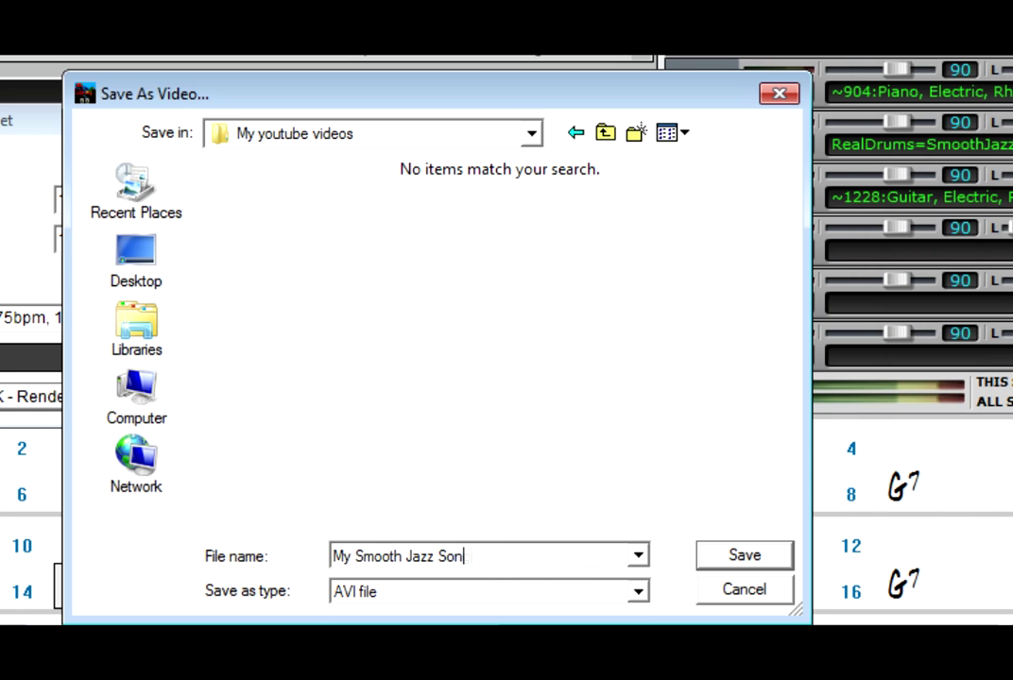
{"action": "type", "text": "g"}
{"action": "key", "text": "Return"}
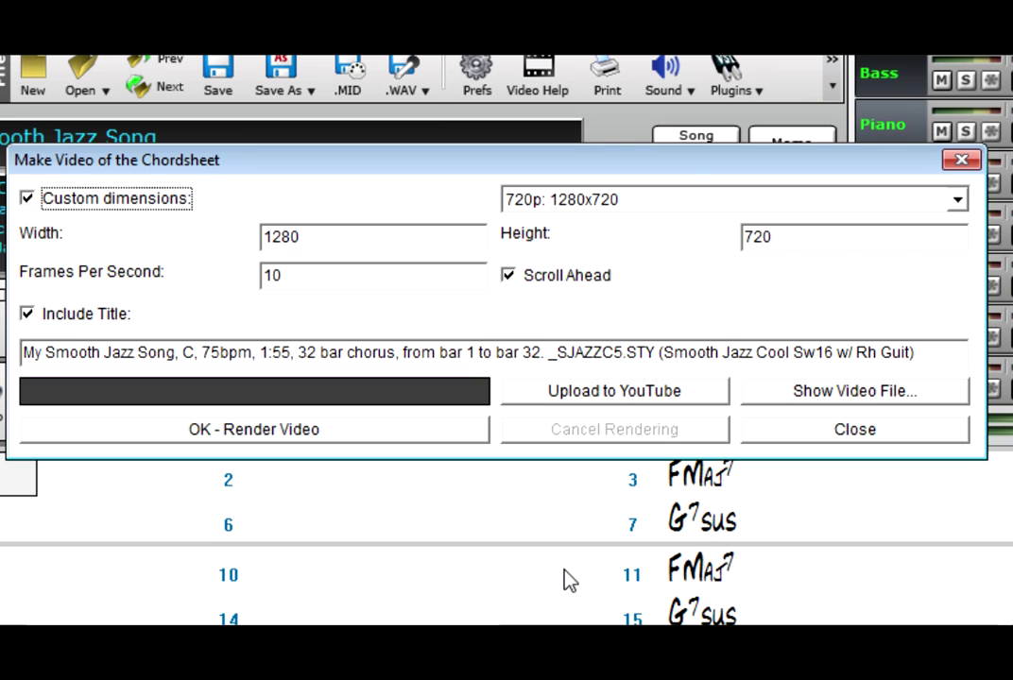
{"action": "left_click", "coordinate": [627, 397]}
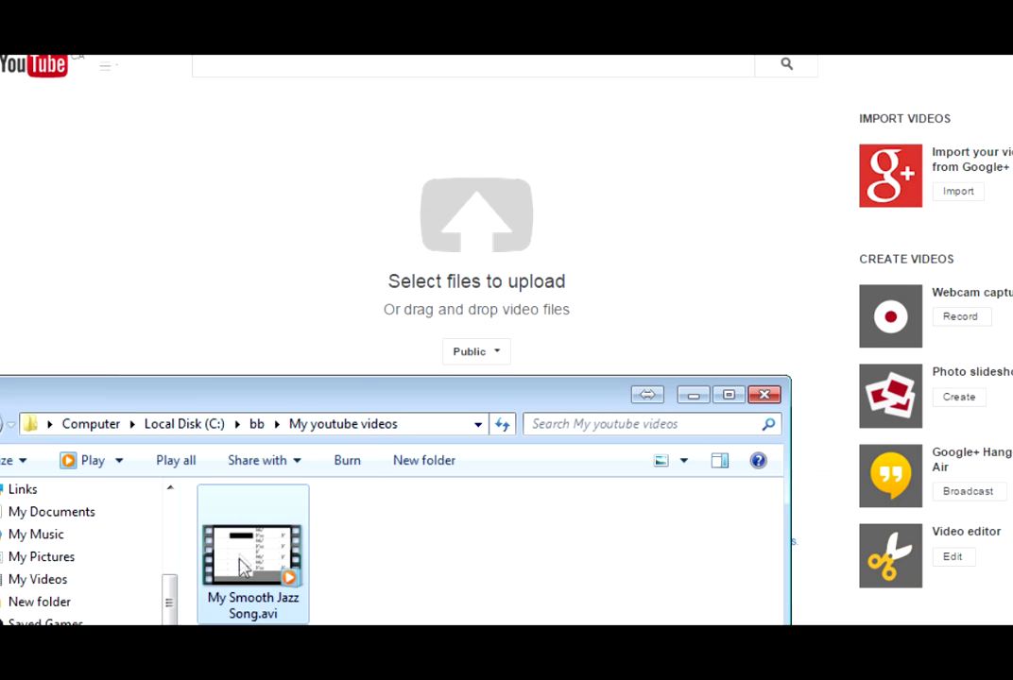
- Upload My Smooth Jazz Song.avi to YouTube and publish it publicly
{"action": "left_click_drag", "start_coordinate": [242, 565], "coordinate": [478, 234]}
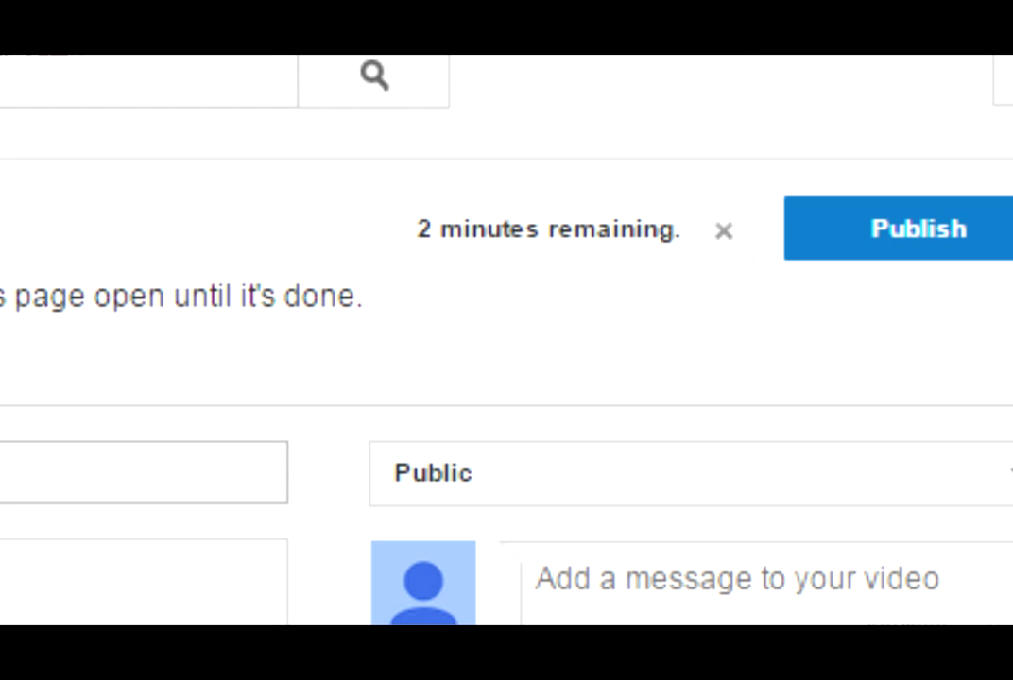
{"action": "left_click", "coordinate": [142, 581]}
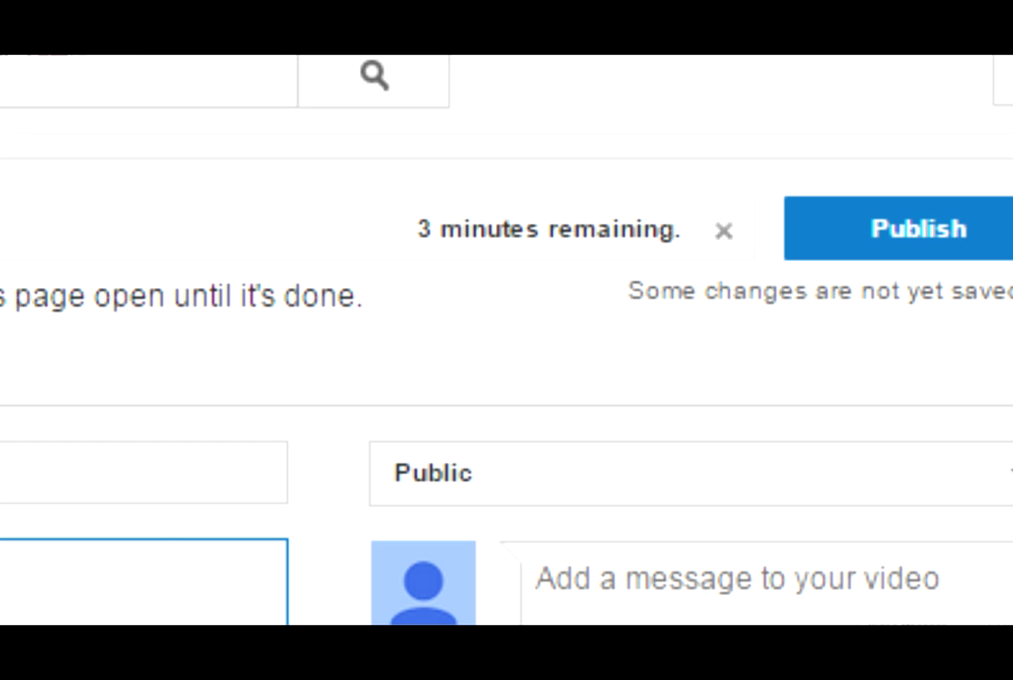
{"action": "left_click", "coordinate": [925, 241]}
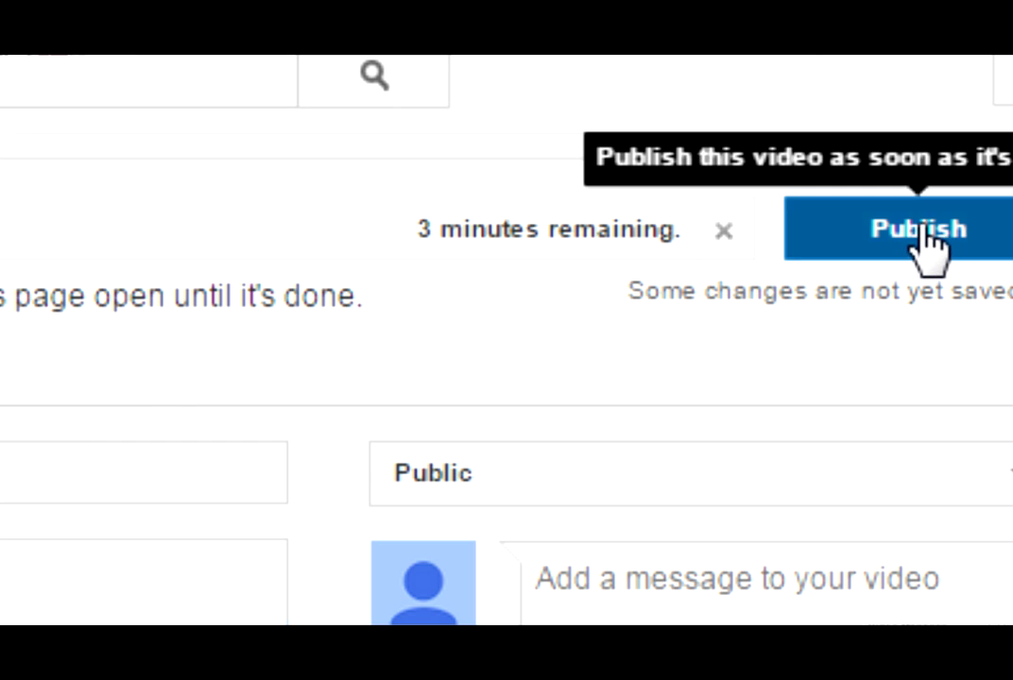
{"action": "left_click", "coordinate": [928, 242]}
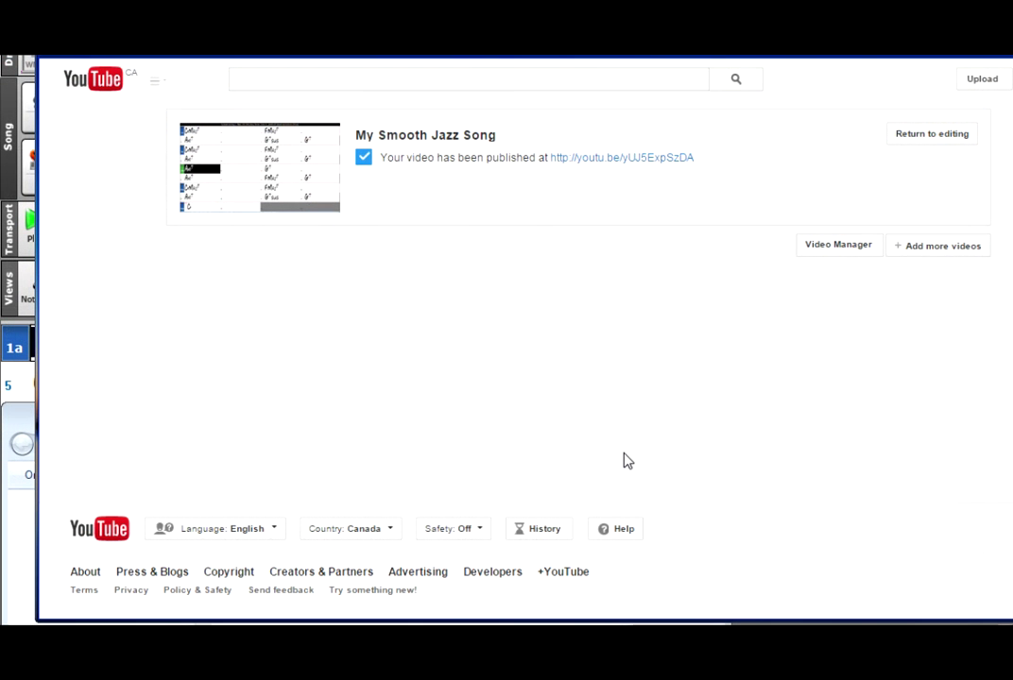
- Play the published My Smooth Jazz Song video and check its quality is 720p HD
{"action": "left_click", "coordinate": [600, 163]}
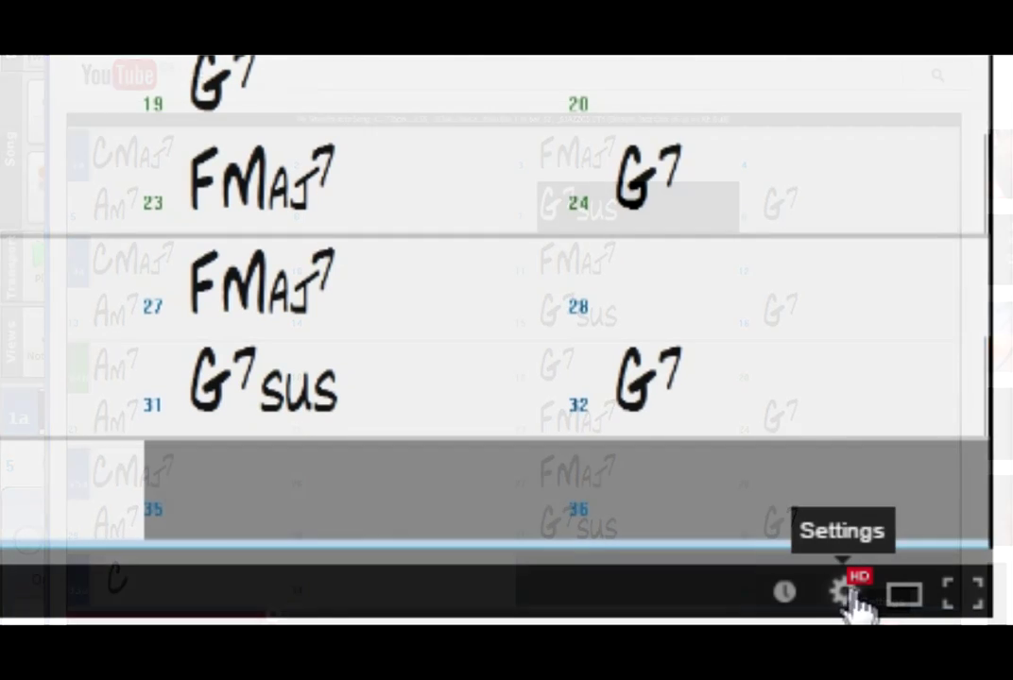
{"action": "left_click", "coordinate": [844, 592]}
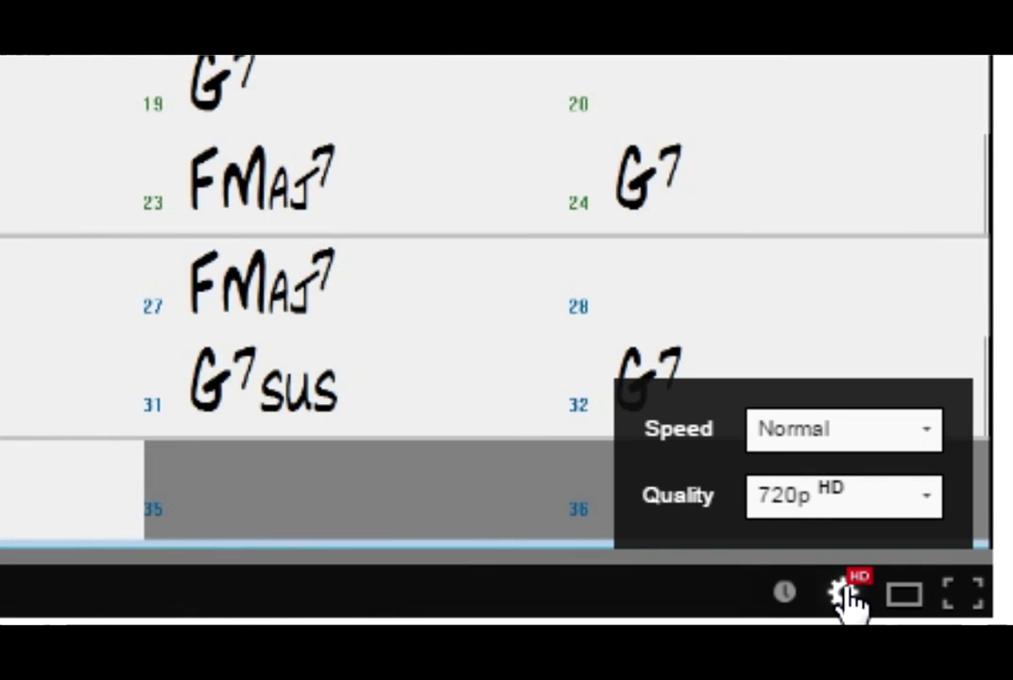
{"action": "left_click", "coordinate": [930, 498]}
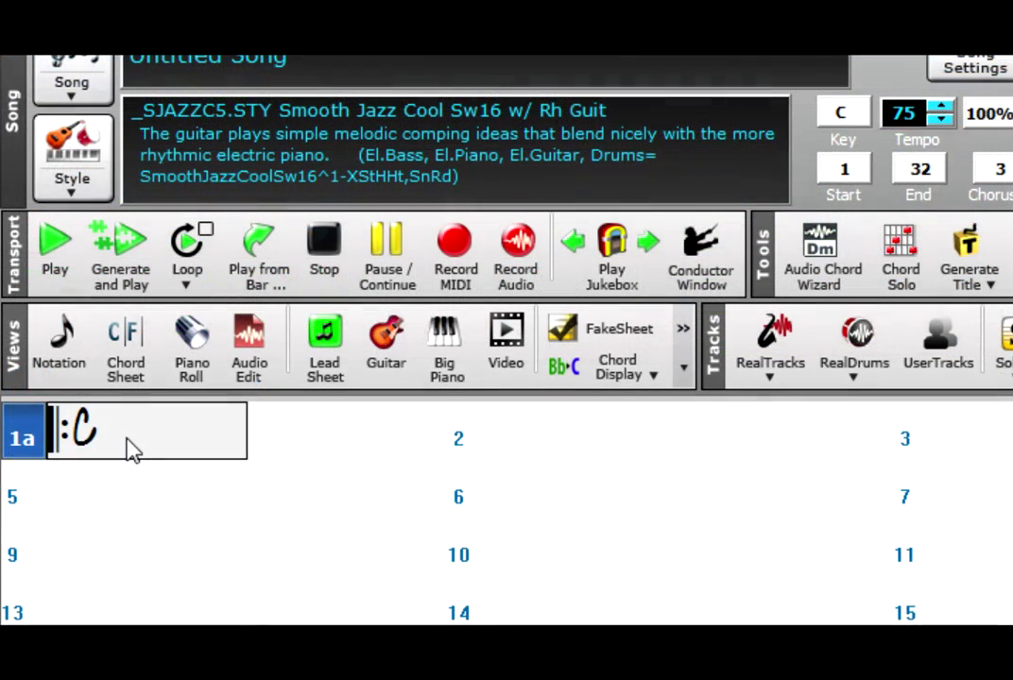
- Enter Dm7 and G7 in bar 1 and Cmaj7 in bar 2
{"action": "type", "text": "Dm7"}
{"action": "key", "text": "Return"}
{"action": "type", "text": "G7"}
{"action": "key", "text": "Return"}
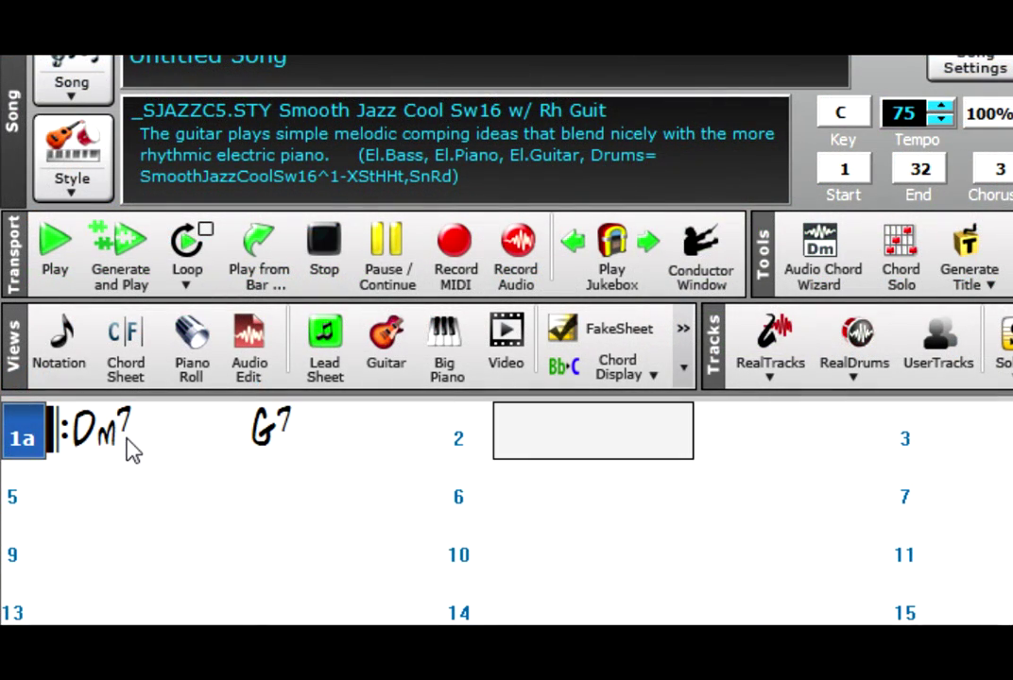
{"action": "type", "text": "Cmaj7"}
{"action": "key", "text": "Return"}
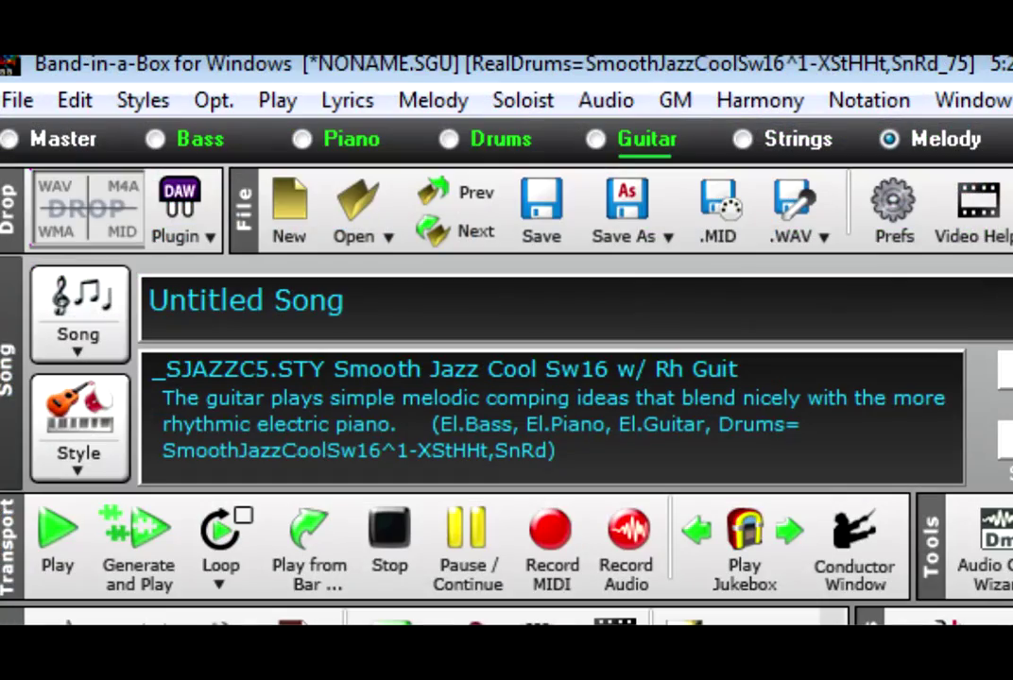
- Copy the 2-5-1 through all twelve keys, transposing by 5 each time, and end the chorus at bar 24
{"action": "left_click", "coordinate": [74, 100]}
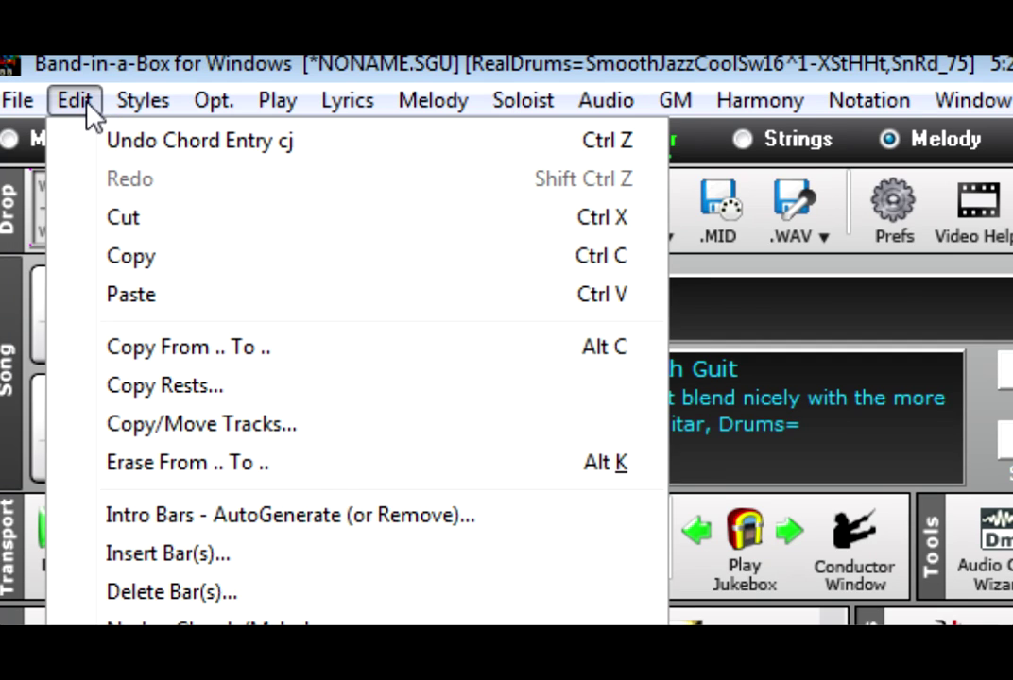
{"action": "left_click", "coordinate": [261, 366]}
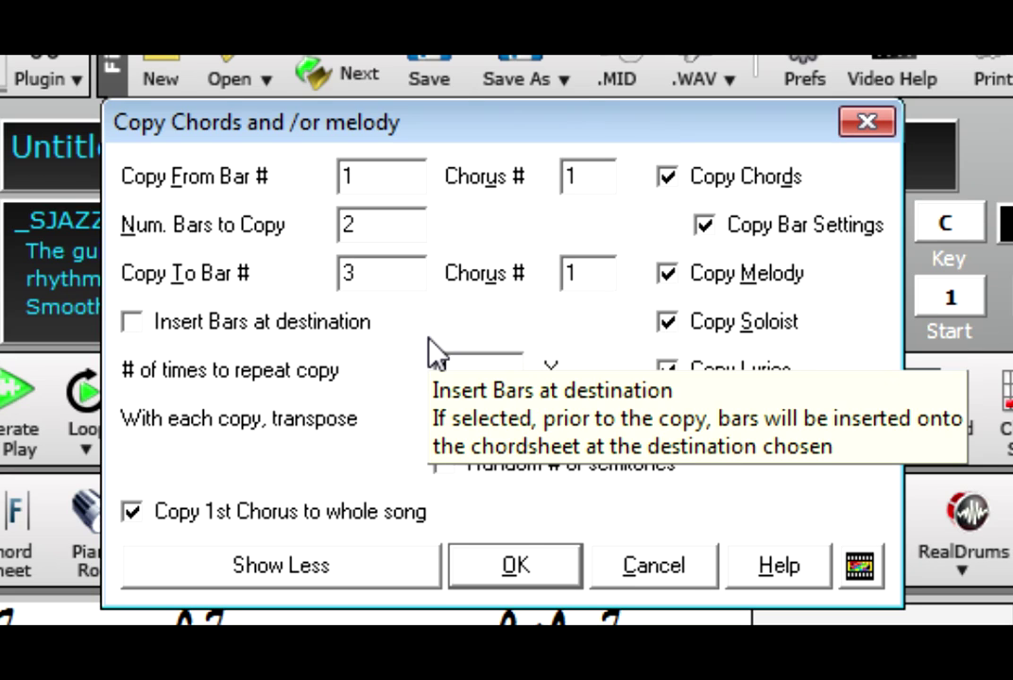
{"action": "left_click", "coordinate": [467, 378]}
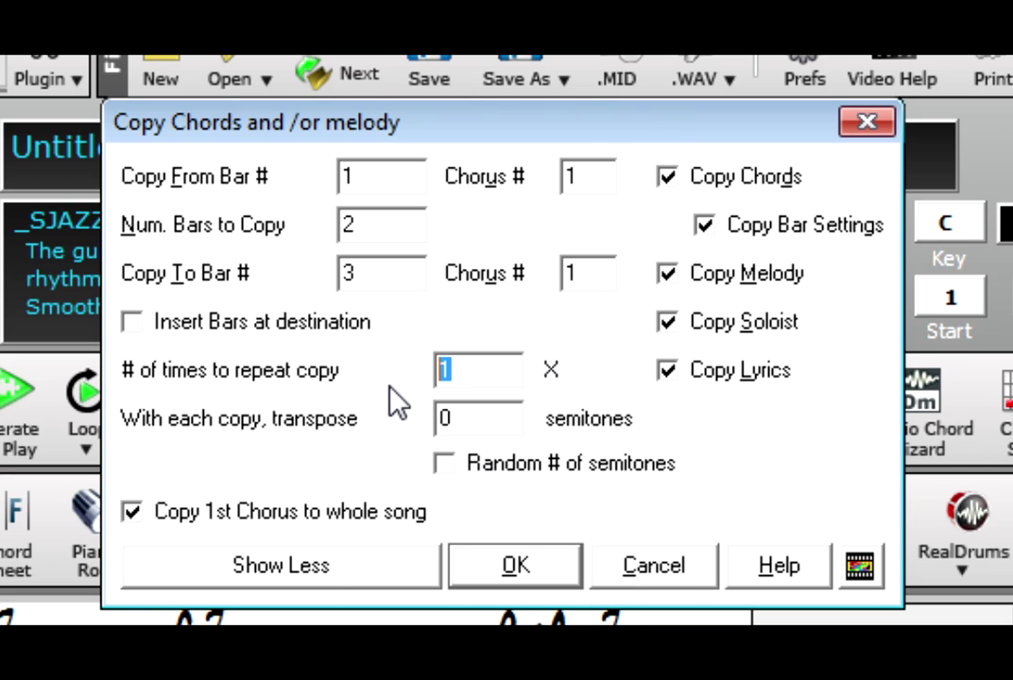
{"action": "type", "text": "1"}
{"action": "key", "text": "Tab"}
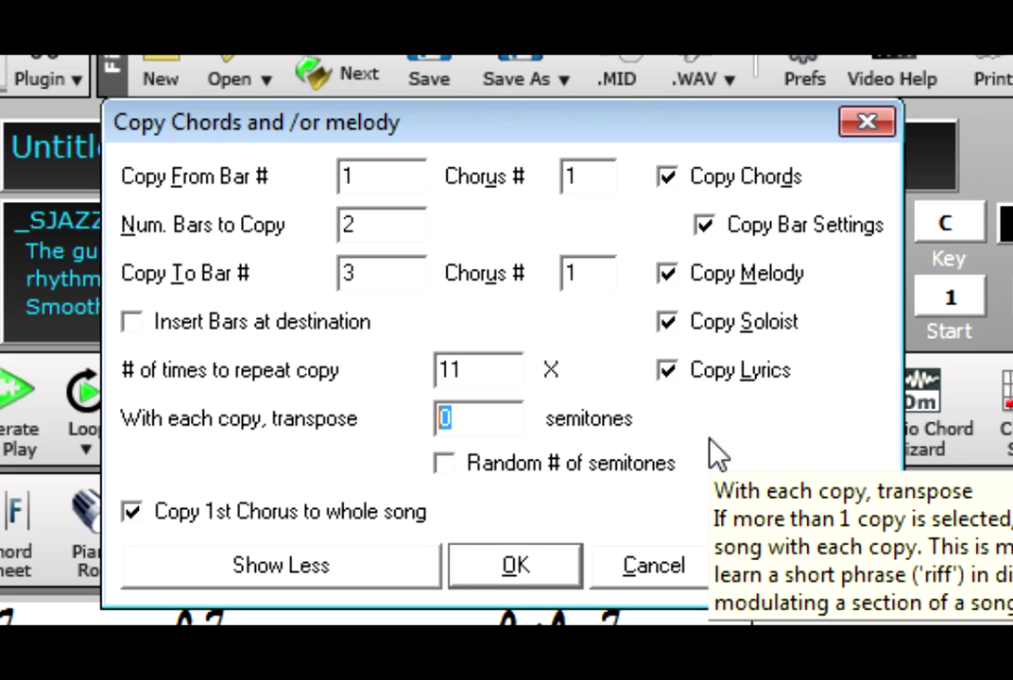
{"action": "type", "text": "5"}
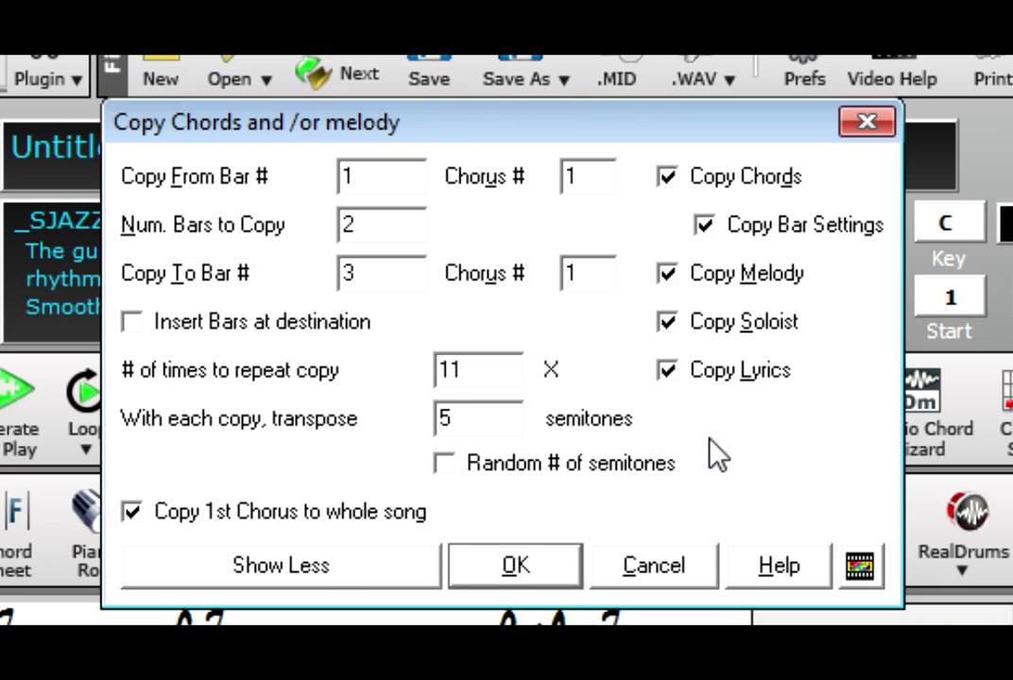
{"action": "left_click", "coordinate": [512, 570]}
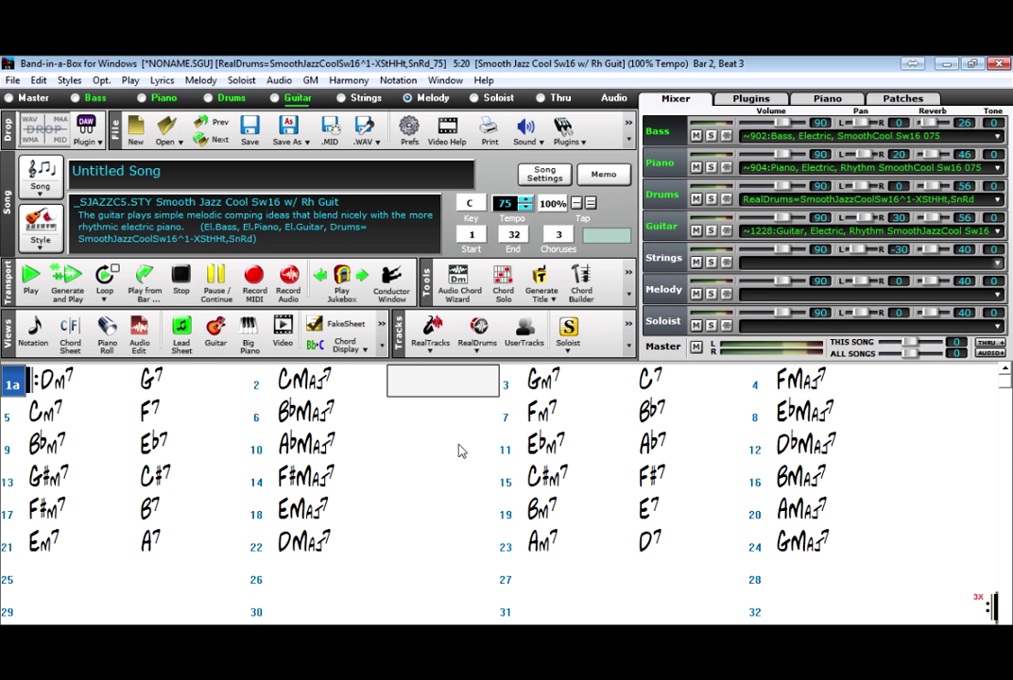
{"action": "left_click", "coordinate": [513, 234]}
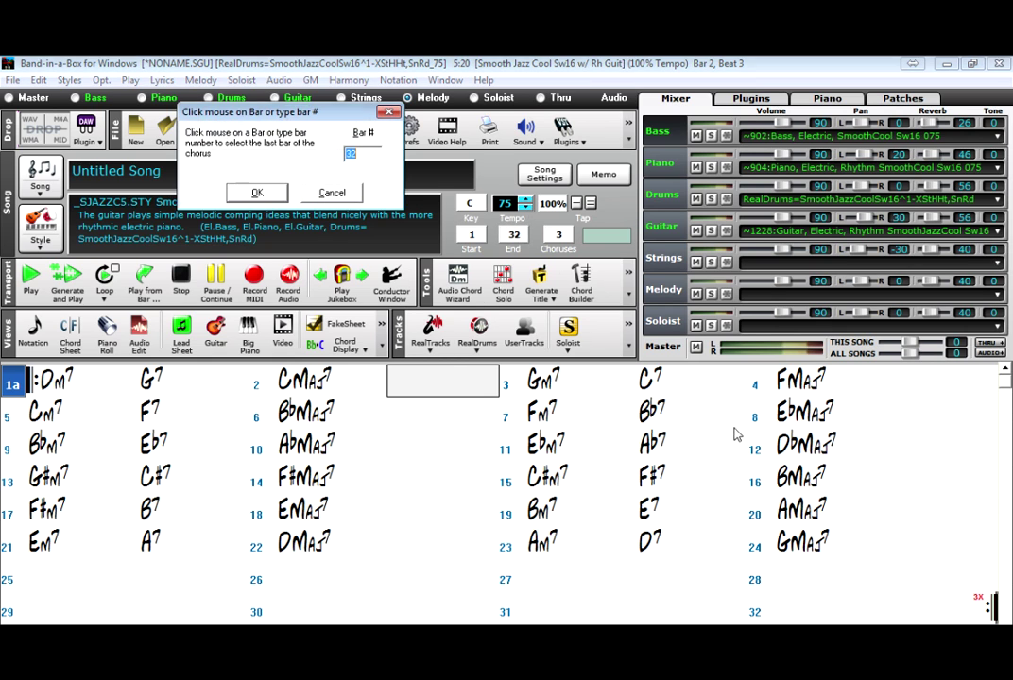
{"action": "left_click", "coordinate": [824, 553]}
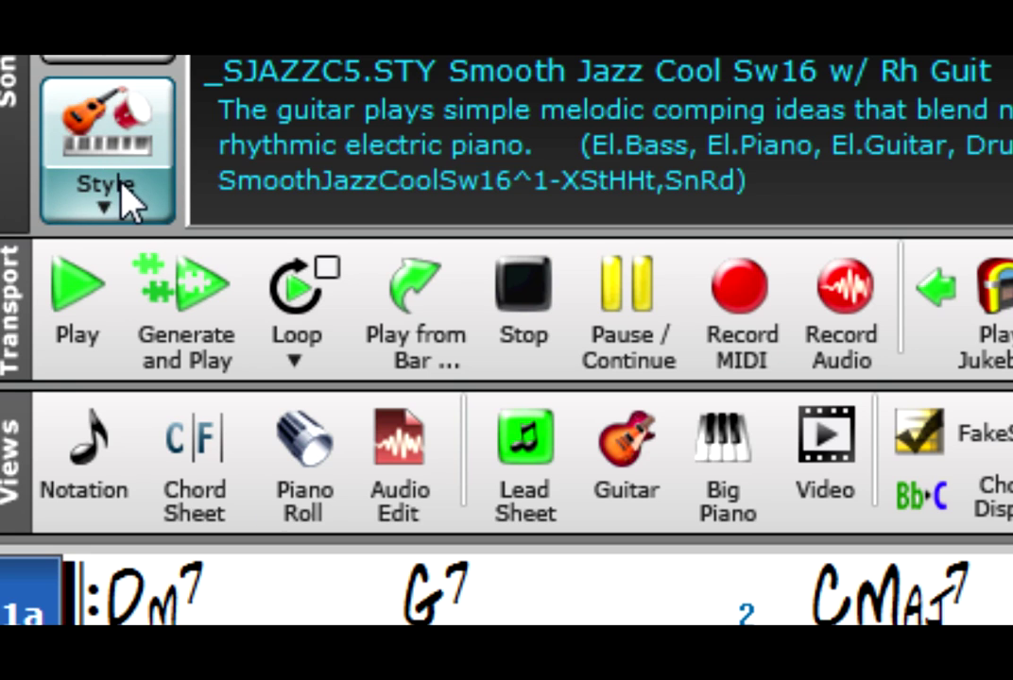
- Load the _JBSLBPD BalladSwing w PollWinners[85RS] style and regenerate the arrangement
{"action": "left_click", "coordinate": [126, 198]}
{"action": "left_click", "coordinate": [317, 227]}
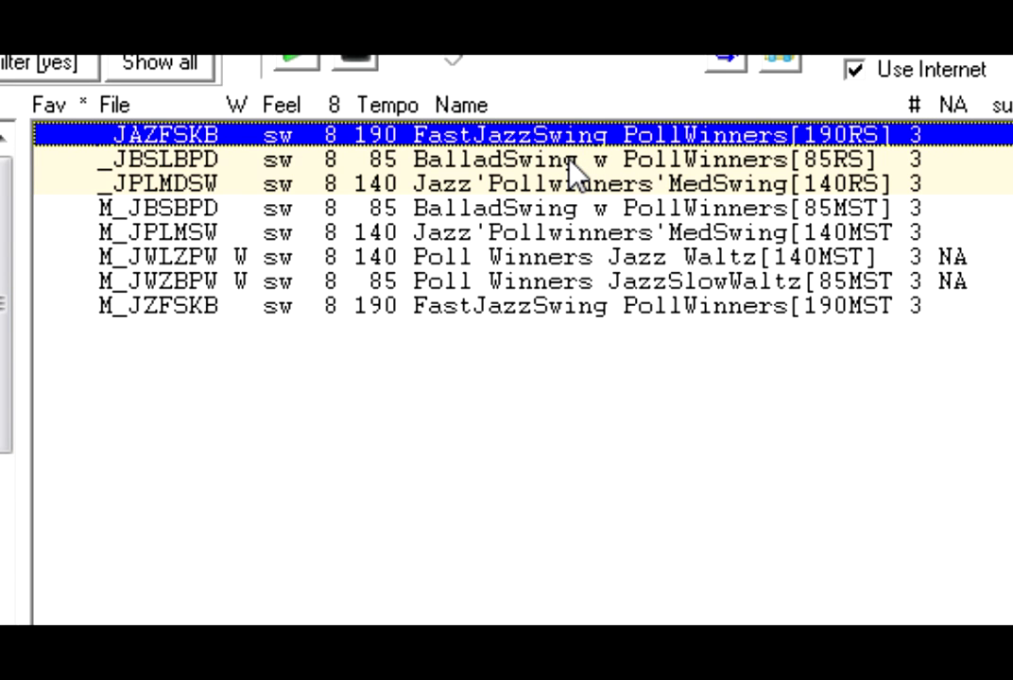
{"action": "left_click", "coordinate": [570, 160]}
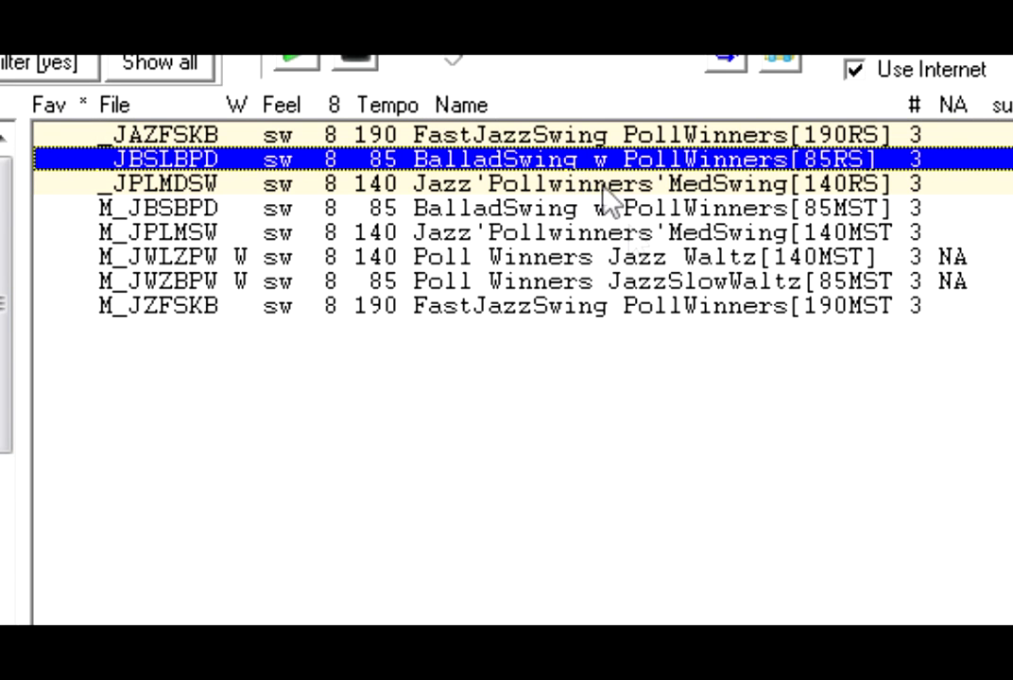
{"action": "double_click", "coordinate": [570, 161]}
{"action": "left_click", "coordinate": [257, 402]}
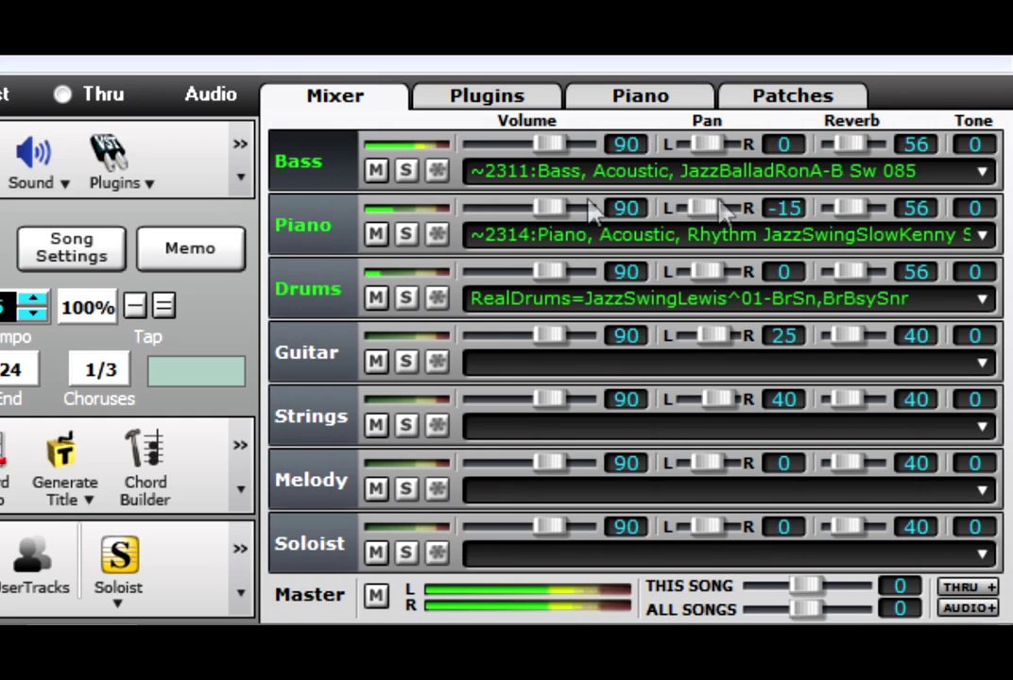
{"action": "left_click", "coordinate": [406, 170]}
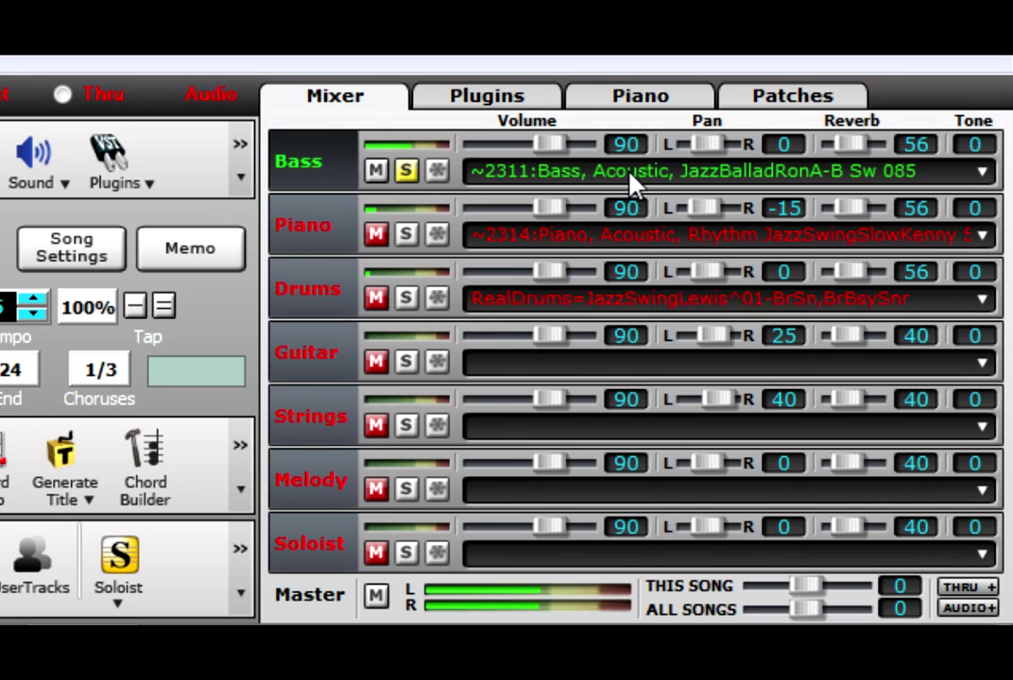
{"action": "left_click", "coordinate": [375, 237]}
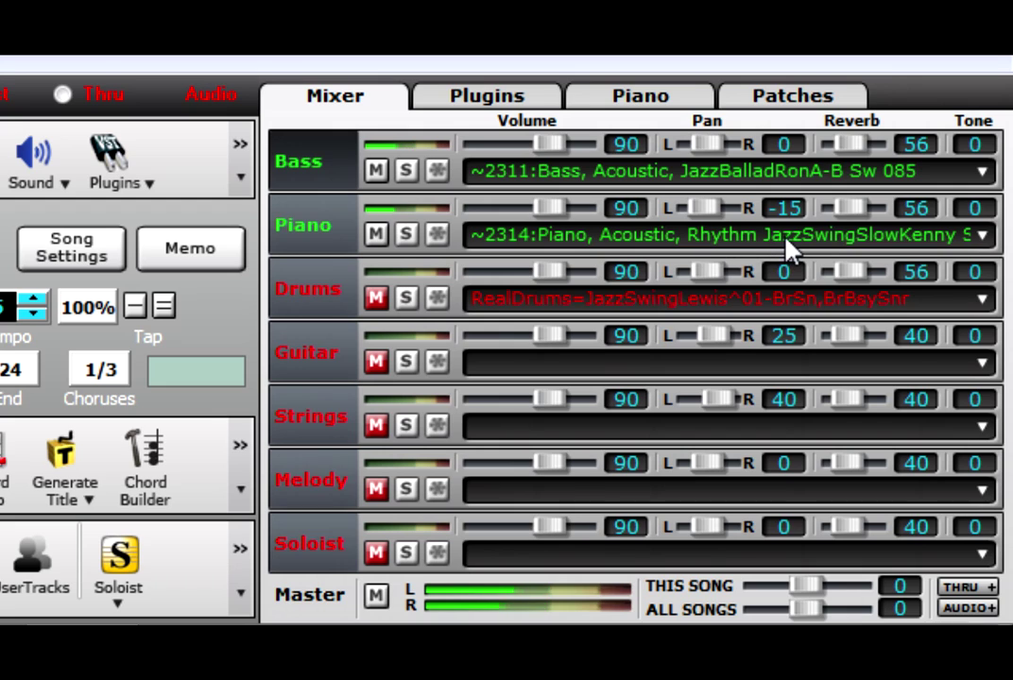
{"action": "left_click", "coordinate": [375, 298]}
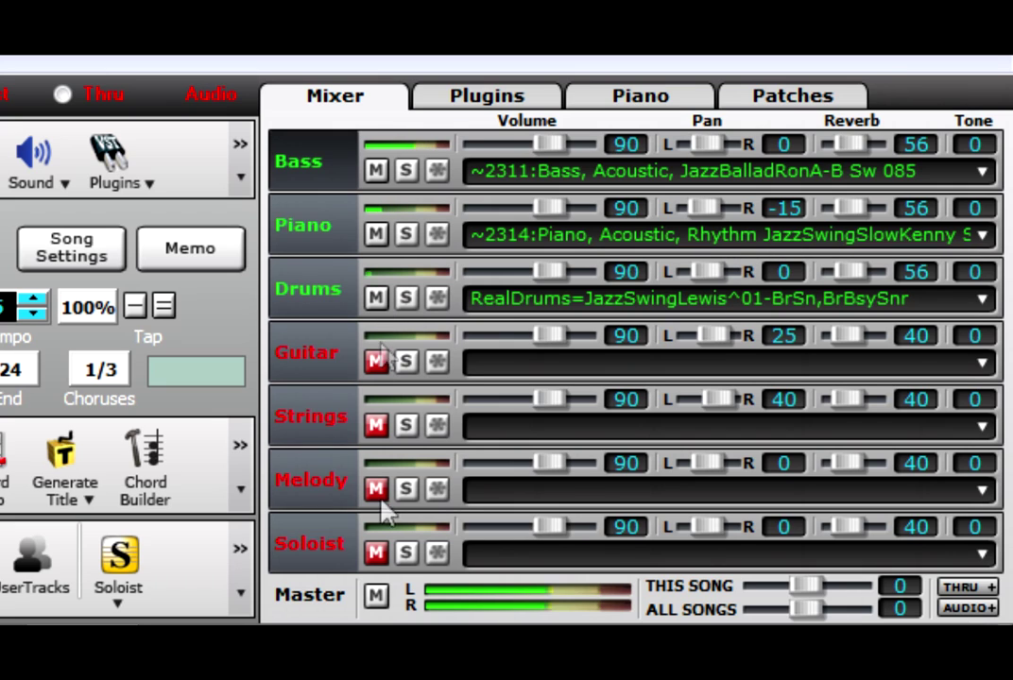
{"action": "left_click", "coordinate": [376, 596]}
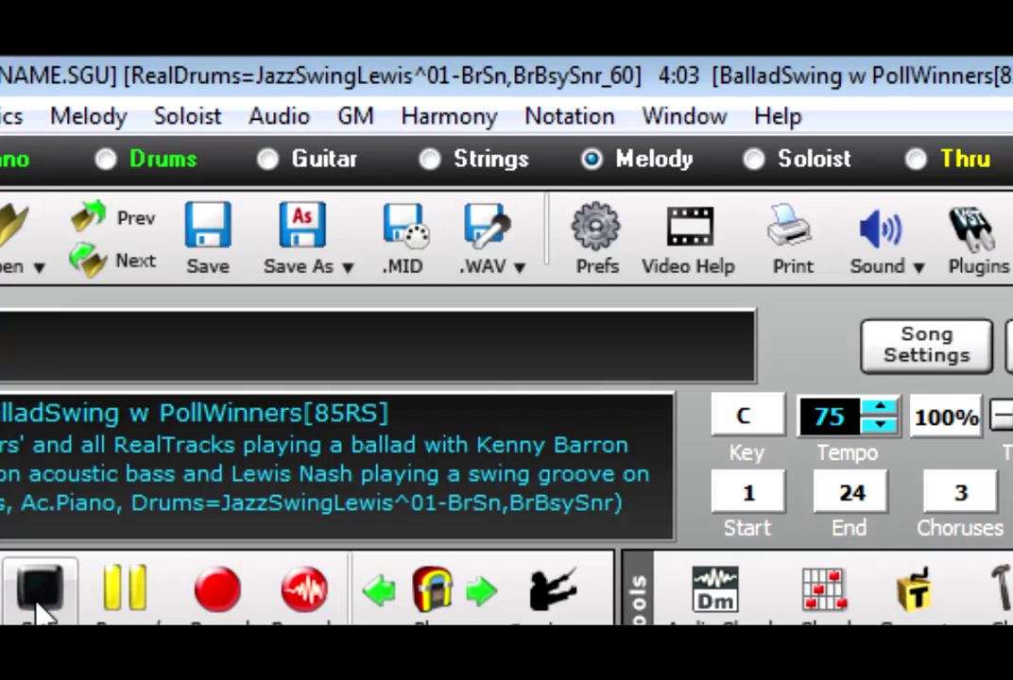
- Set up a 360p 640x360 chordsheet video titled 'Practice your II-V-Is!'
{"action": "left_click", "coordinate": [307, 261]}
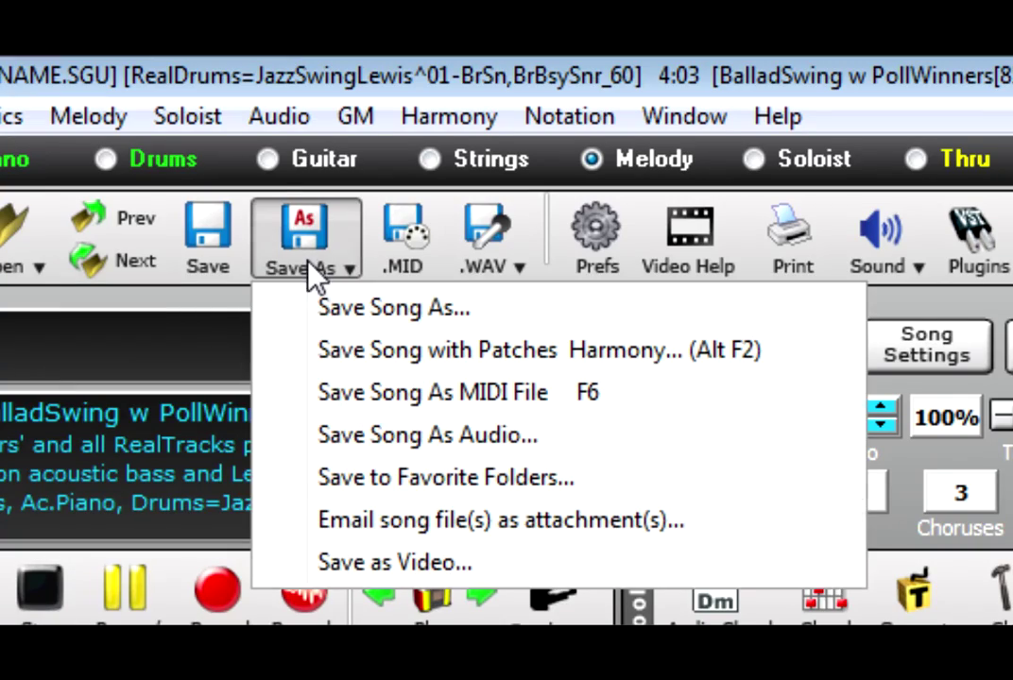
{"action": "left_click", "coordinate": [373, 563]}
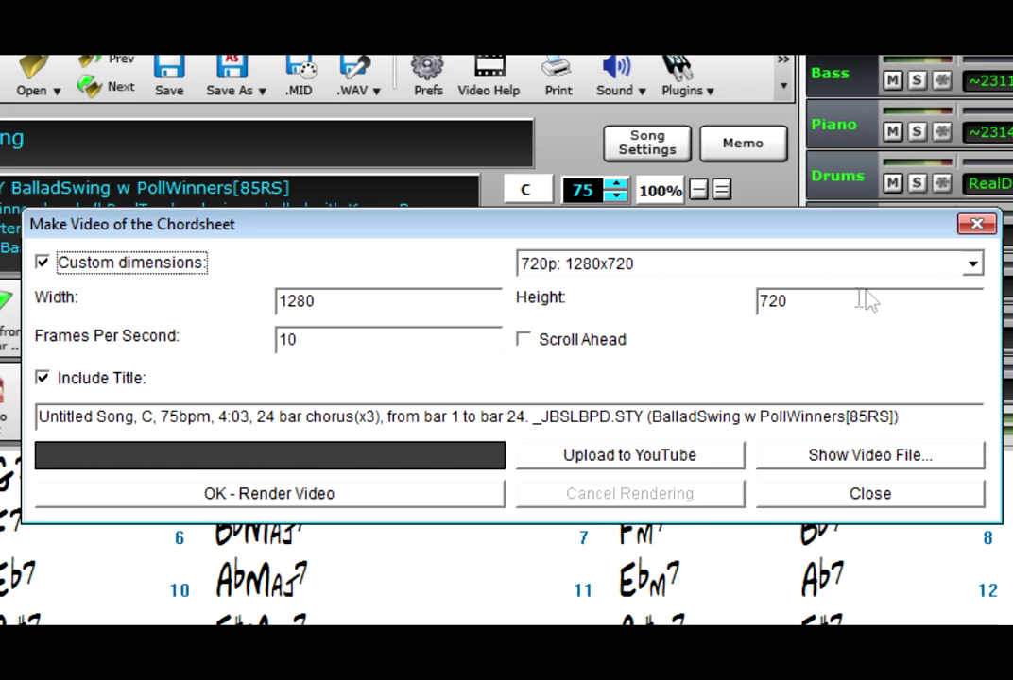
{"action": "left_click", "coordinate": [974, 264]}
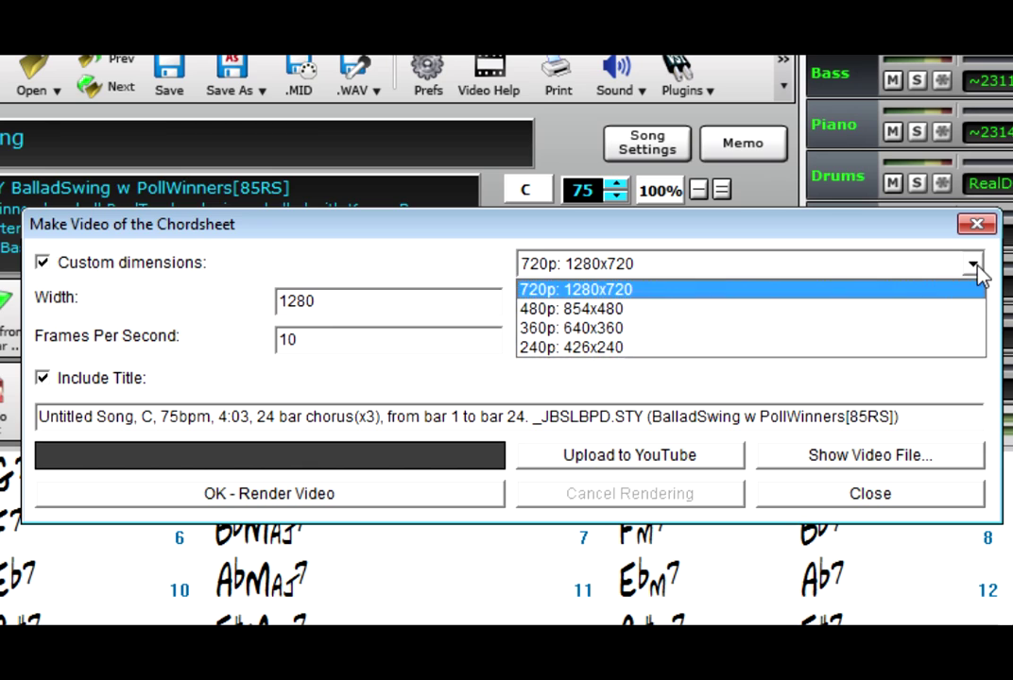
{"action": "left_click", "coordinate": [616, 329]}
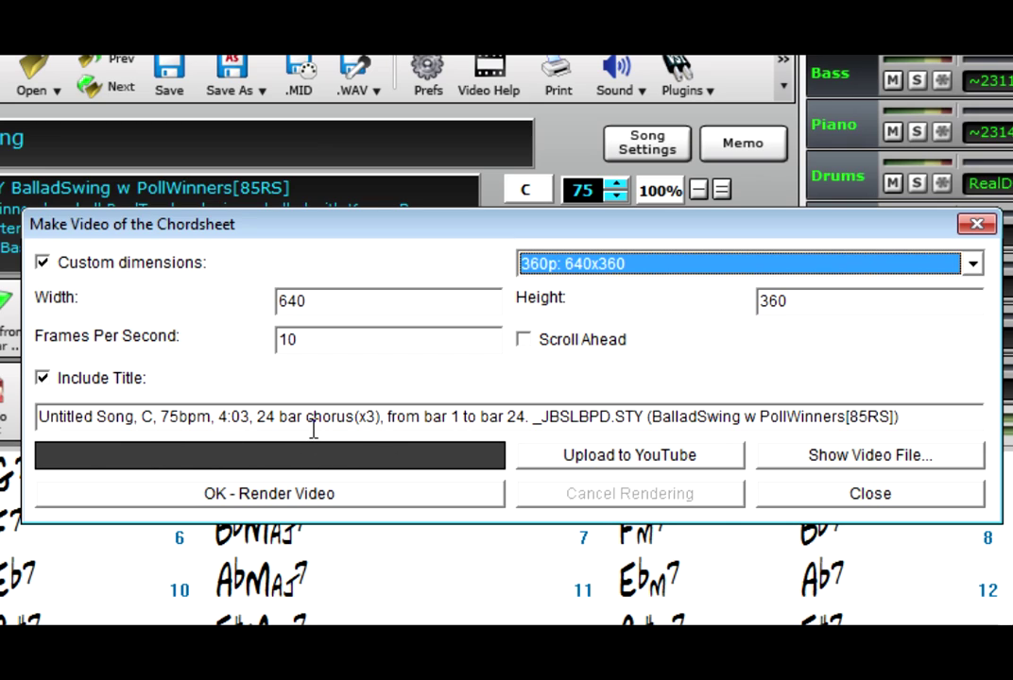
{"action": "left_click_drag", "start_coordinate": [41, 417], "coordinate": [945, 409]}
{"action": "type", "text": "Practice y"}
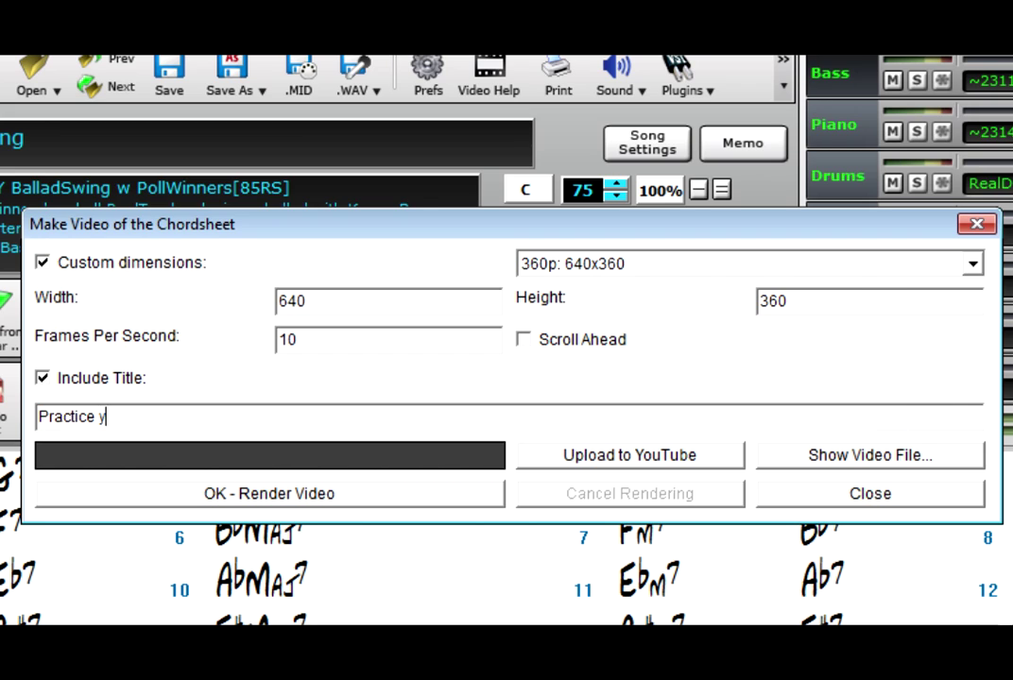
{"action": "type", "text": "our II-V-Is!"}
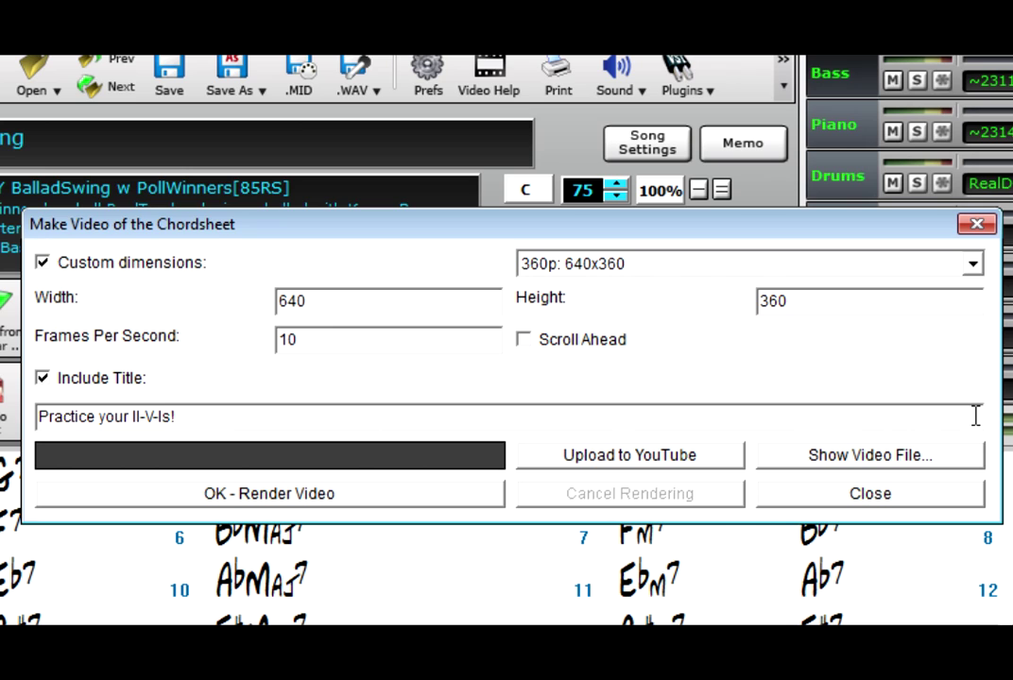
- Render the video and save it as '2-5-1 practice'
{"action": "left_click", "coordinate": [318, 497]}
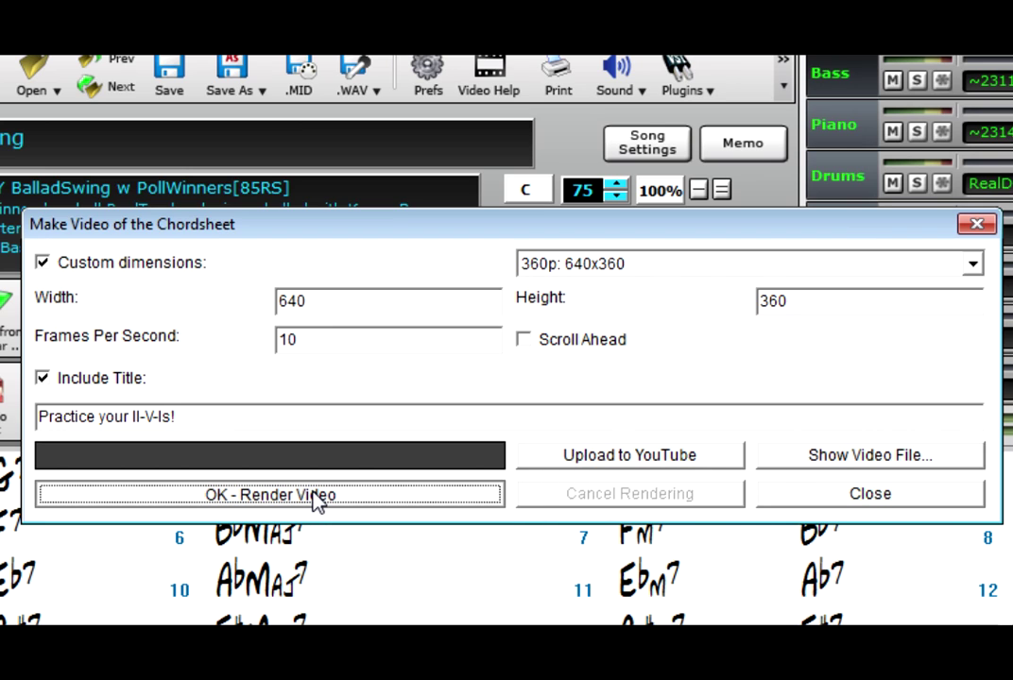
{"action": "type", "text": "2-5"}
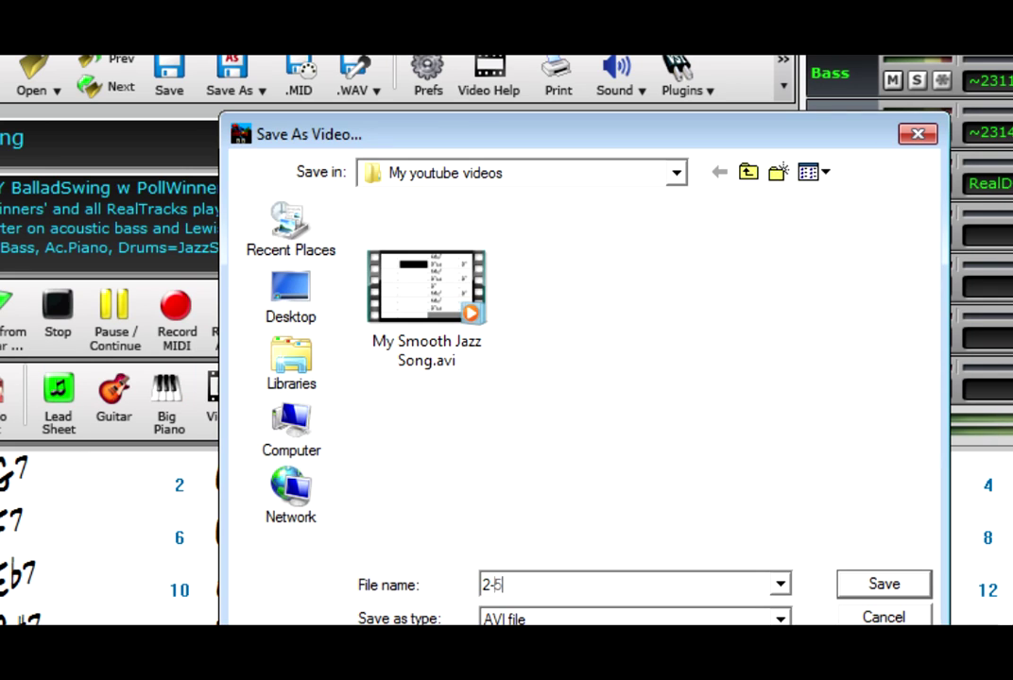
{"action": "type", "text": "-1 practice"}
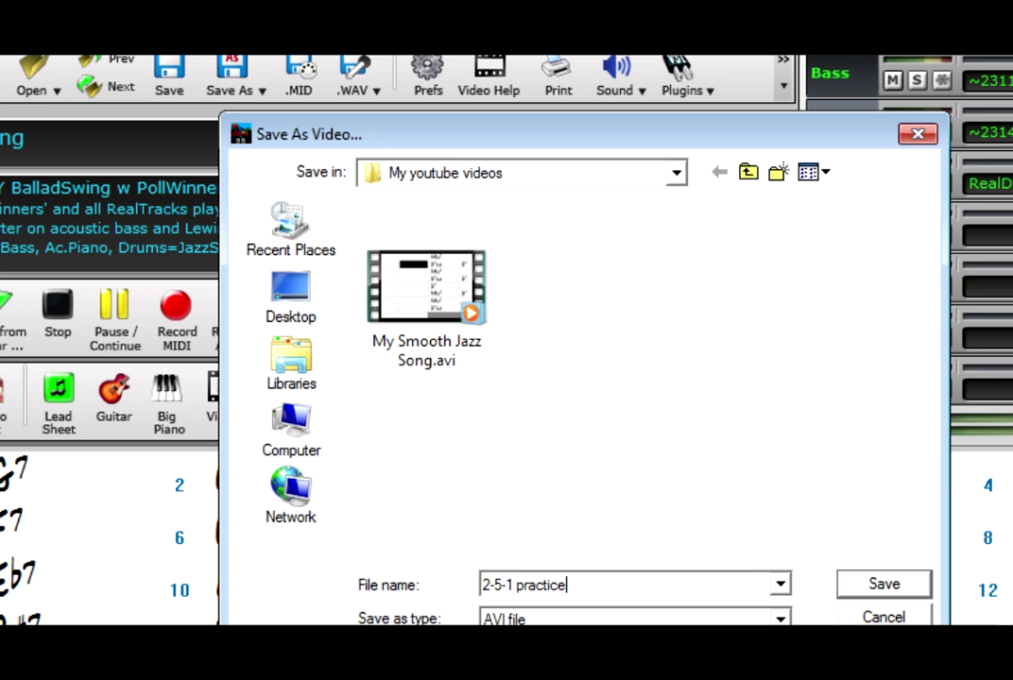
{"action": "key", "text": "Return"}
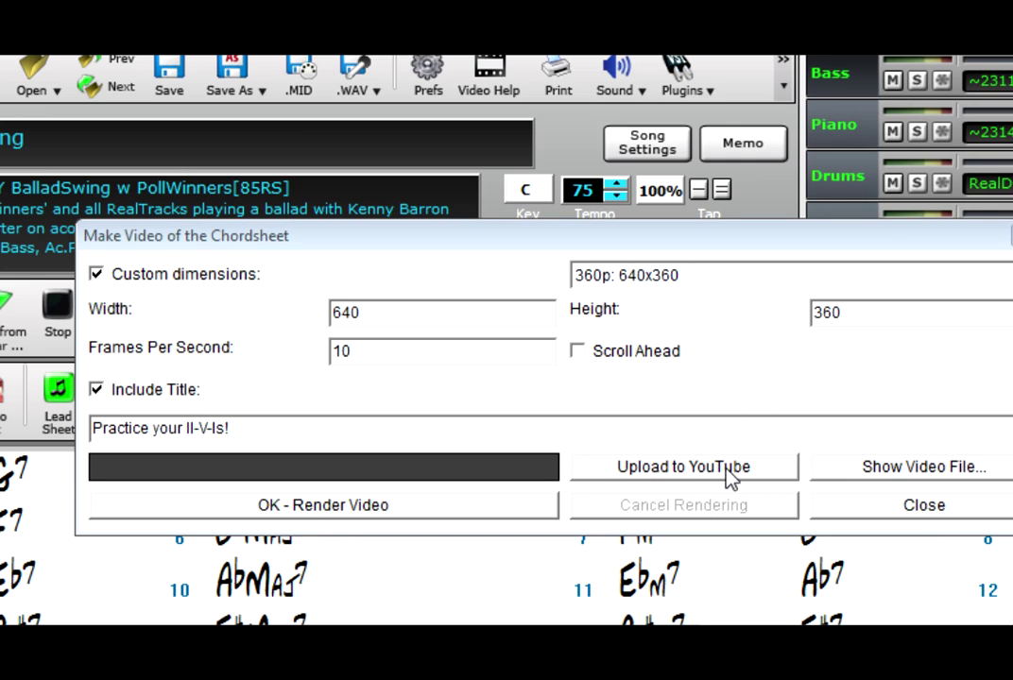
- Upload 2-5-1 practice.avi to YouTube and publish it publicly
{"action": "left_click", "coordinate": [728, 472]}
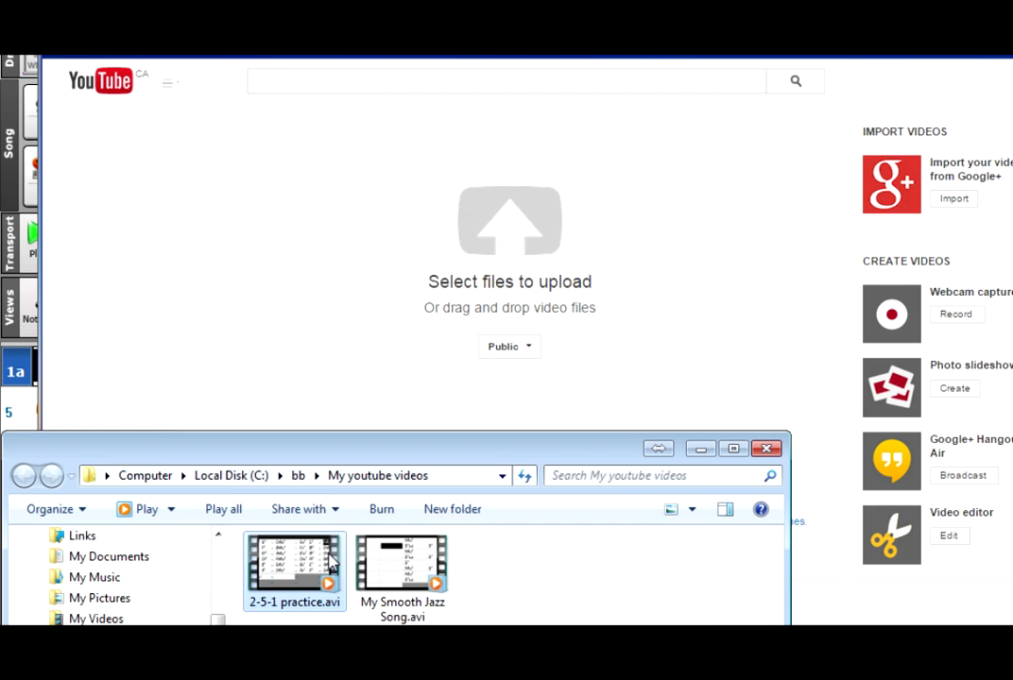
{"action": "left_click_drag", "start_coordinate": [330, 561], "coordinate": [502, 237]}
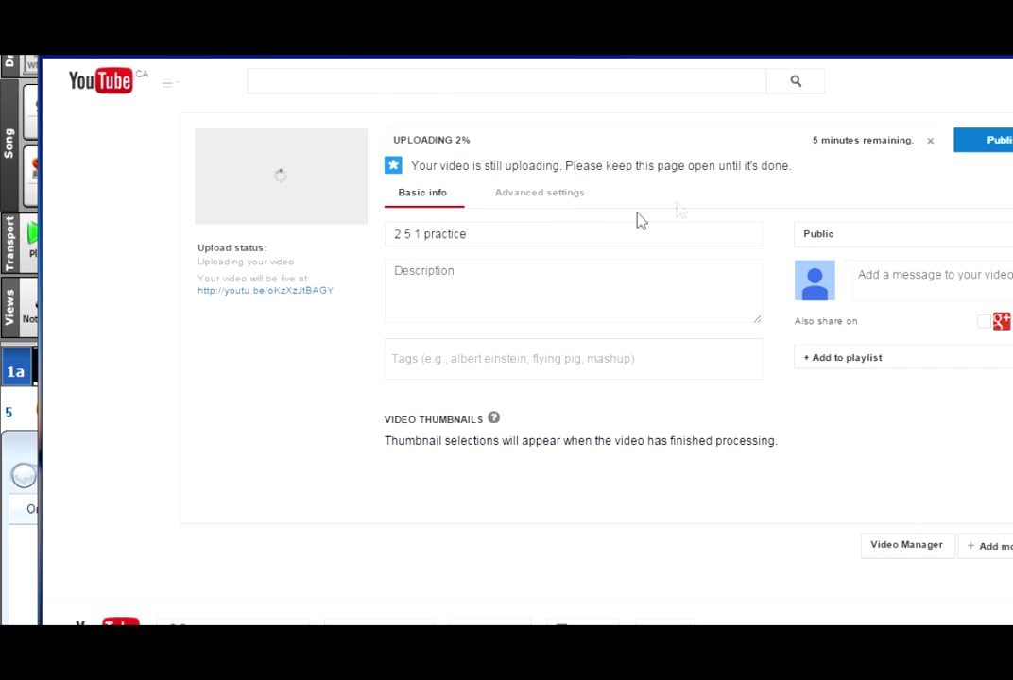
{"action": "left_click", "coordinate": [992, 141]}
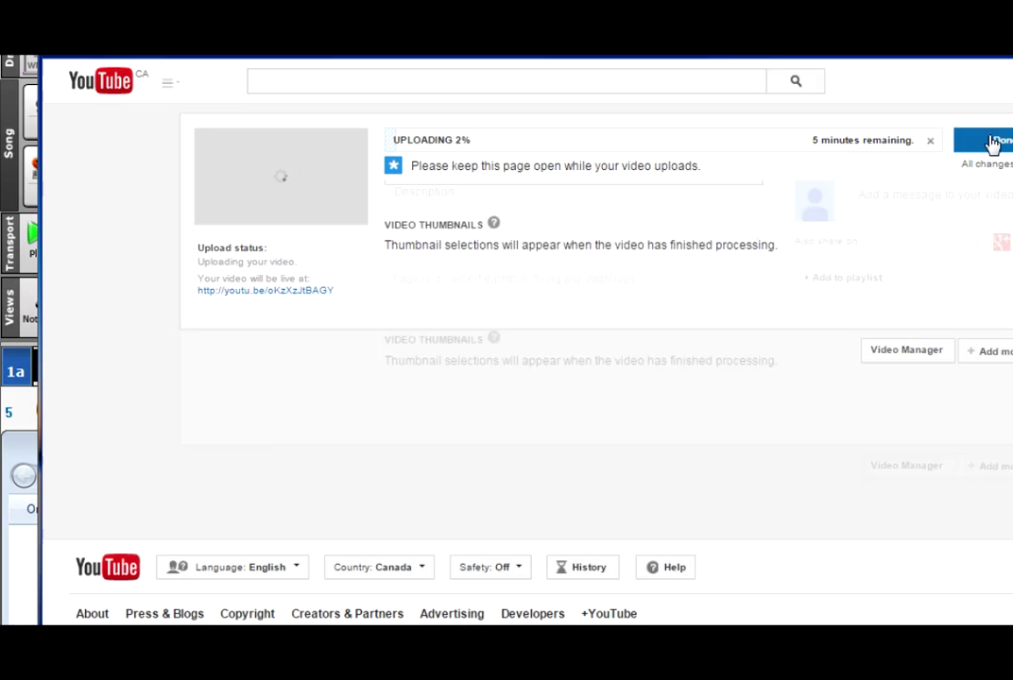